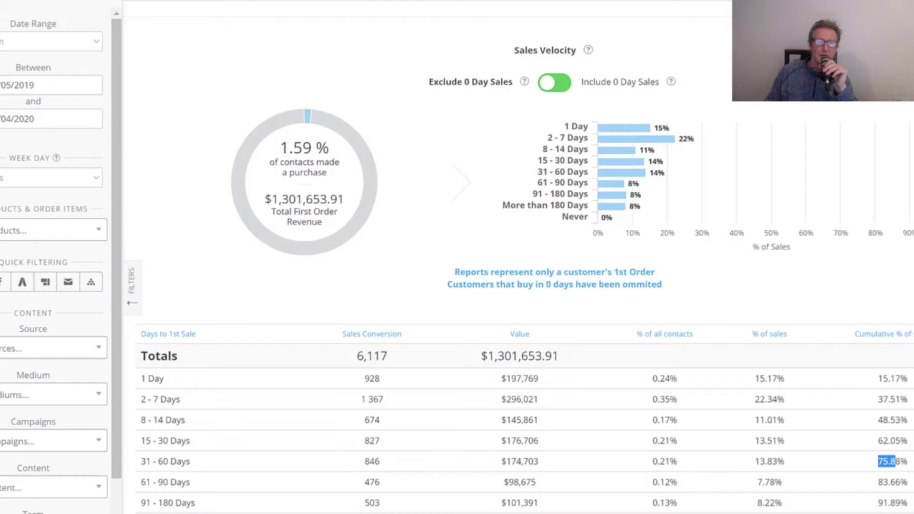
Highlight the 15–30 Days and 31–60 Days rows of the report
mouse_move(62, 134)
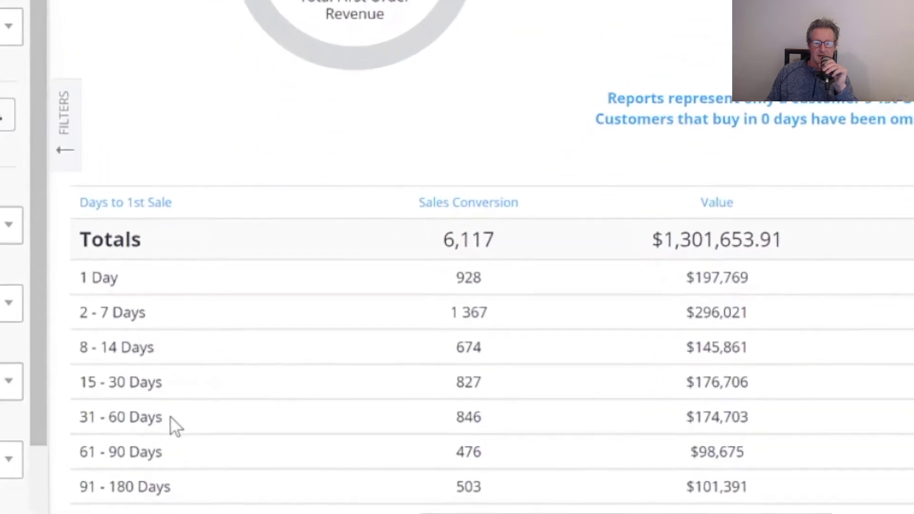
left_click_drag(72, 381, 164, 414)
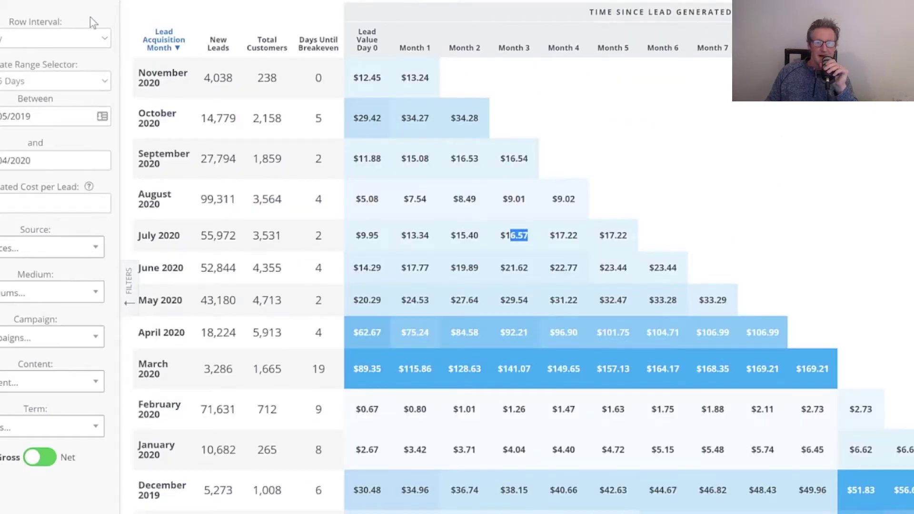
mouse_move(0, 87)
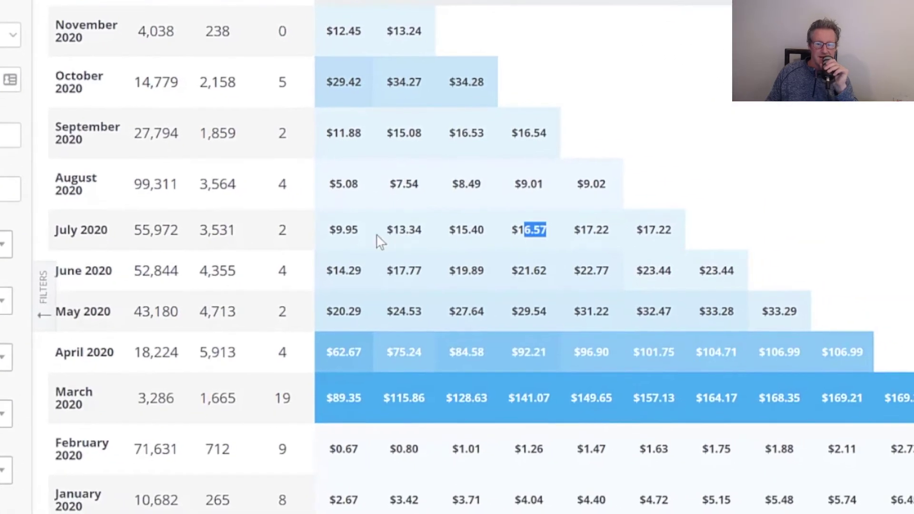
left_click(376, 235)
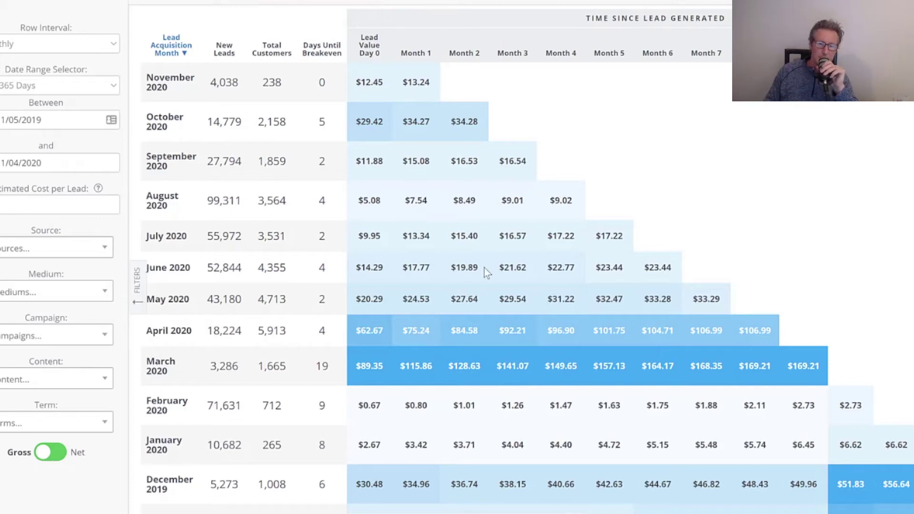
left_click_drag(408, 267, 426, 269)
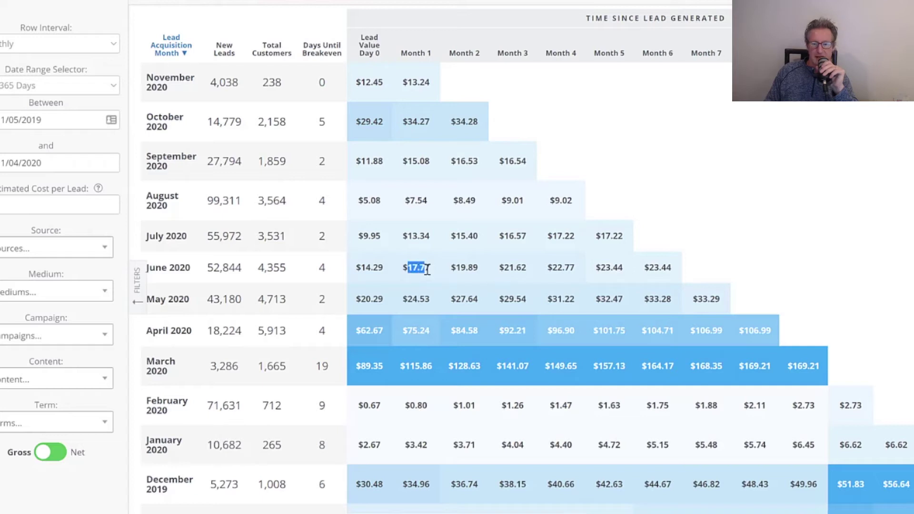
left_click_drag(413, 236, 427, 237)
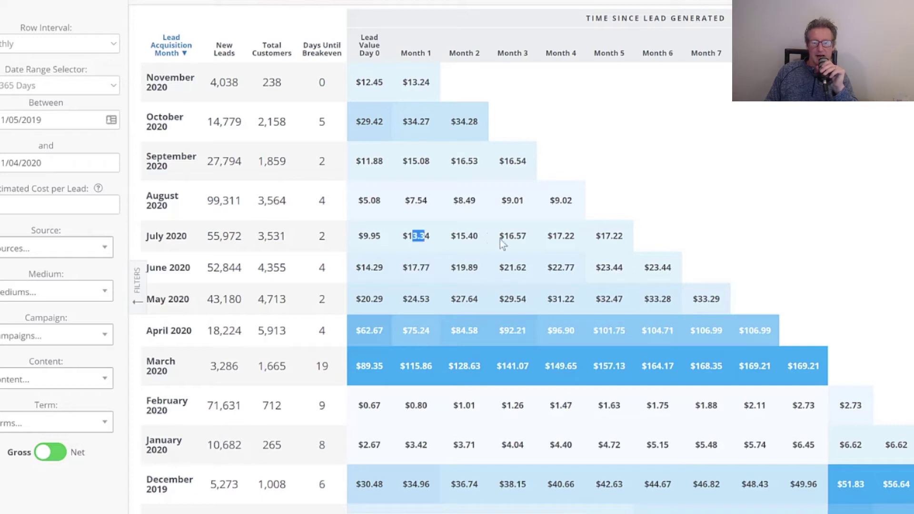
left_click_drag(503, 236, 515, 237)
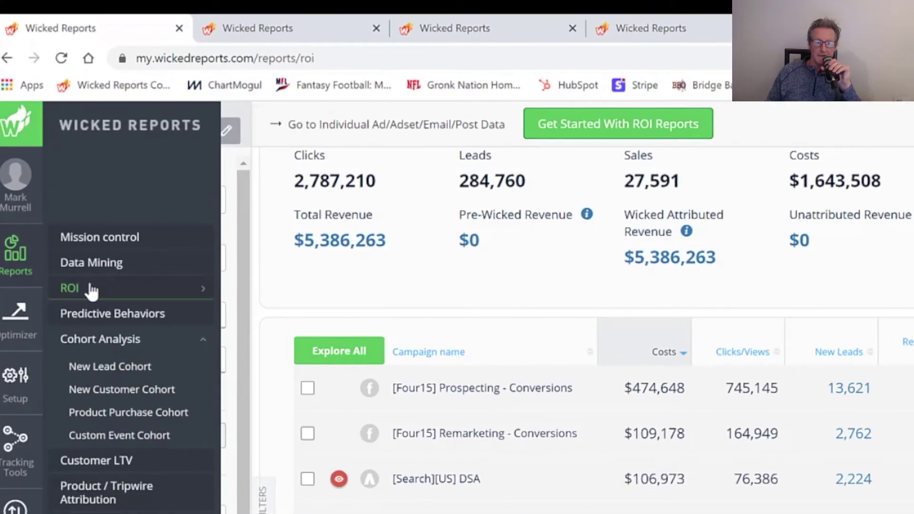
Switch the attribution model to New Lead ROI (First Optin, 14 days) and apply it
left_click(212, 201)
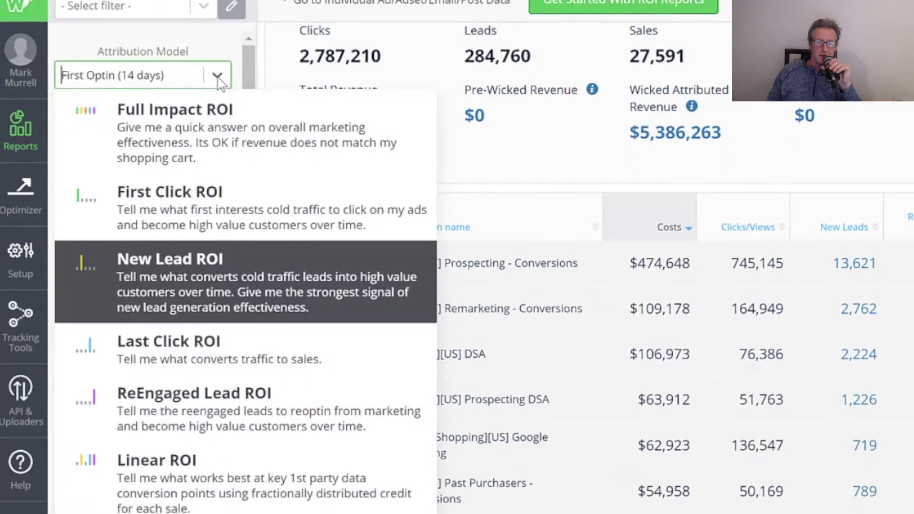
left_click(238, 193)
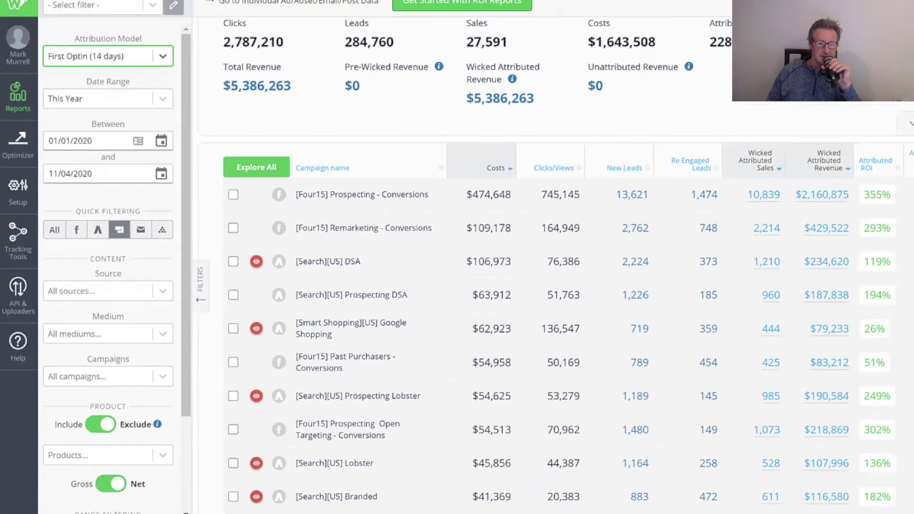
left_click(200, 285)
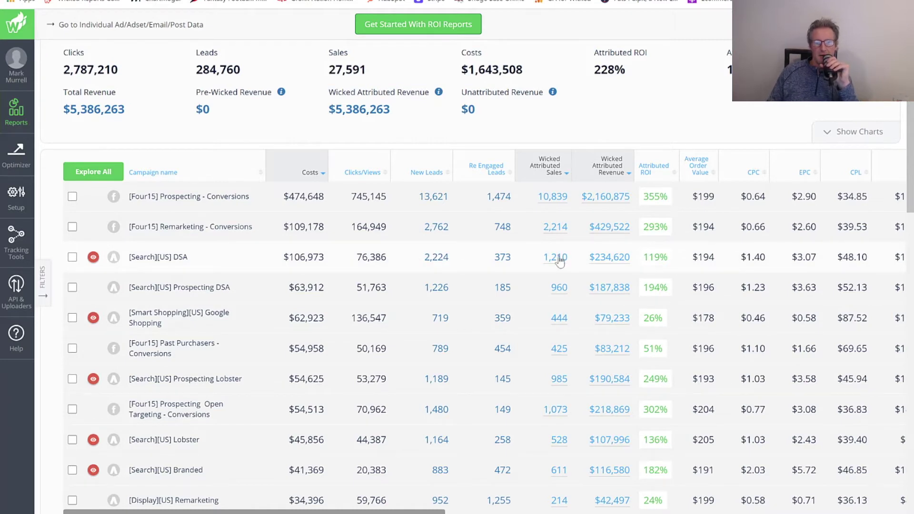
Review the campaign rows and their Wicked Attributed Sales figures
mouse_move(559, 262)
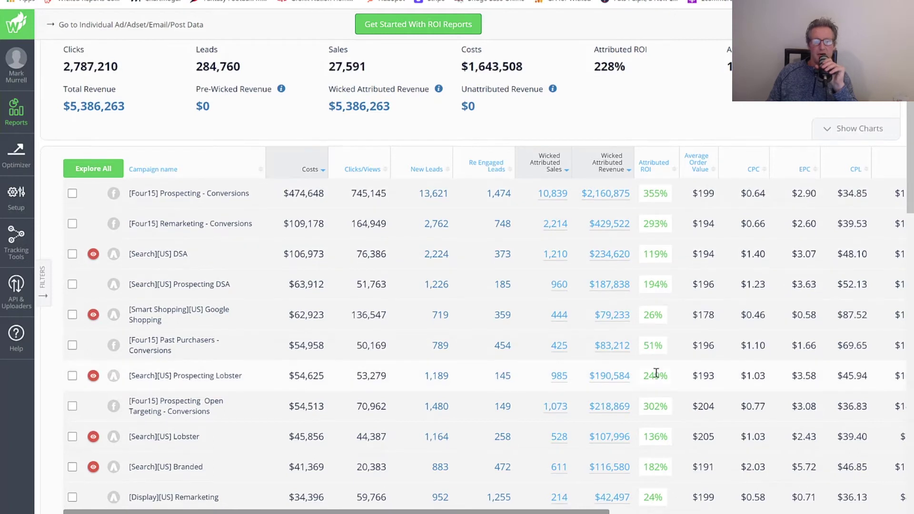
scroll(657, 376, "down", 3)
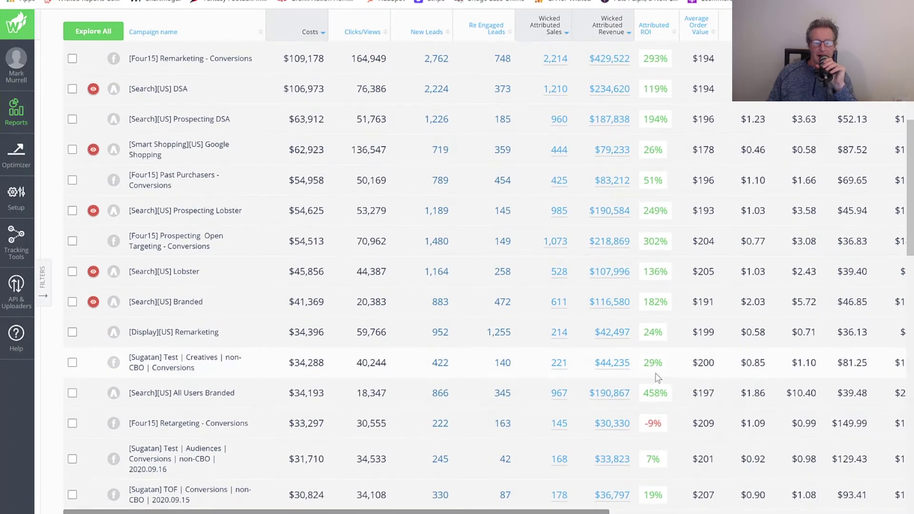
scroll(657, 377, "up", 3)
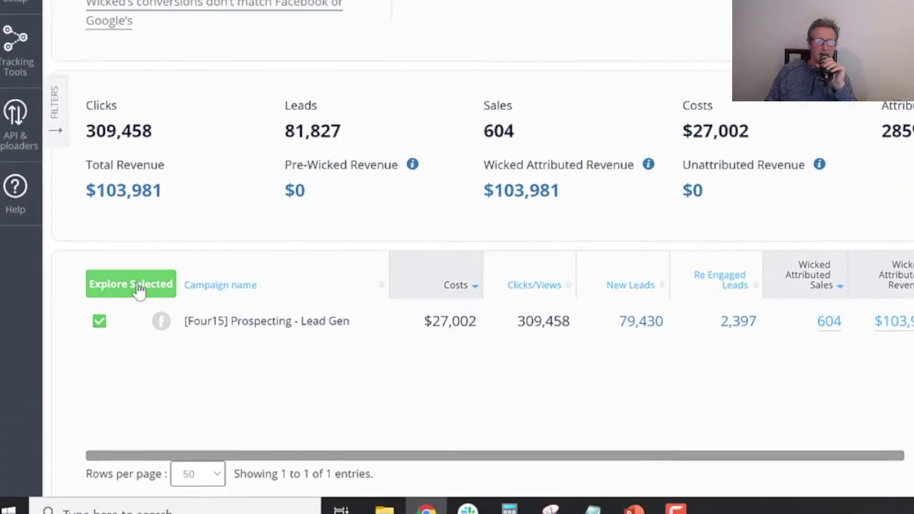
Drill into the Lead Gen campaign's ad sets, narrow the Campaign column, and preview the first creative
left_click(138, 288)
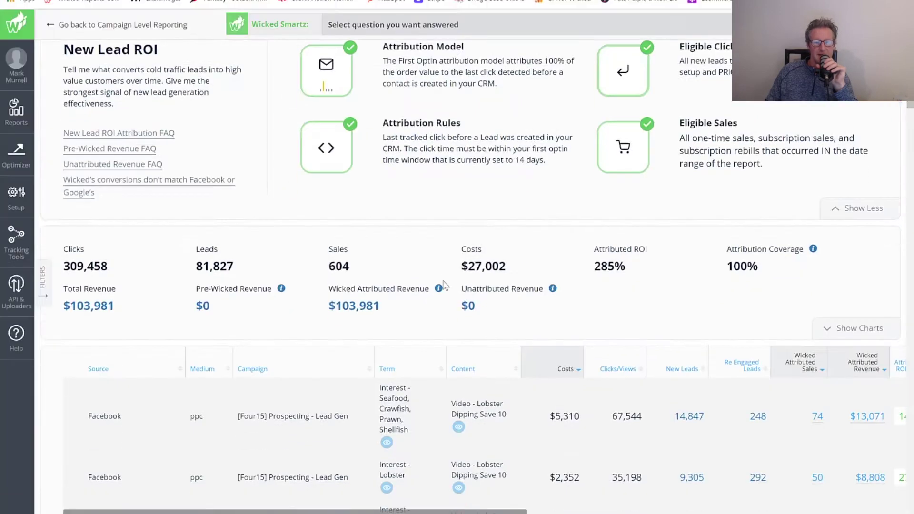
scroll(223, 167, "down", 5)
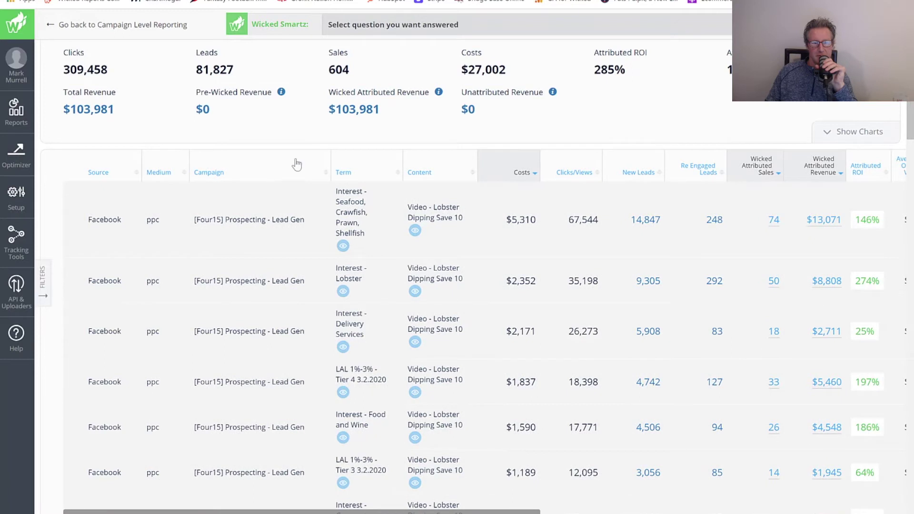
left_click_drag(329, 164, 283, 162)
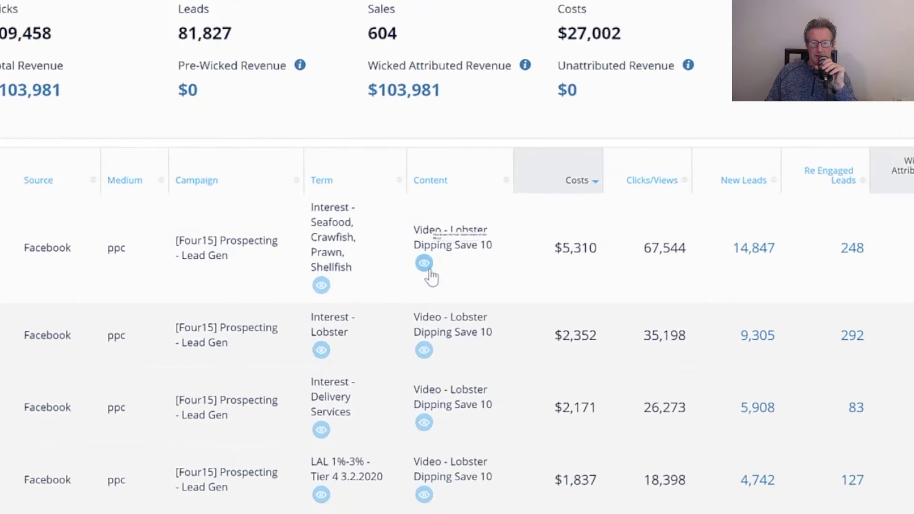
left_click(425, 266)
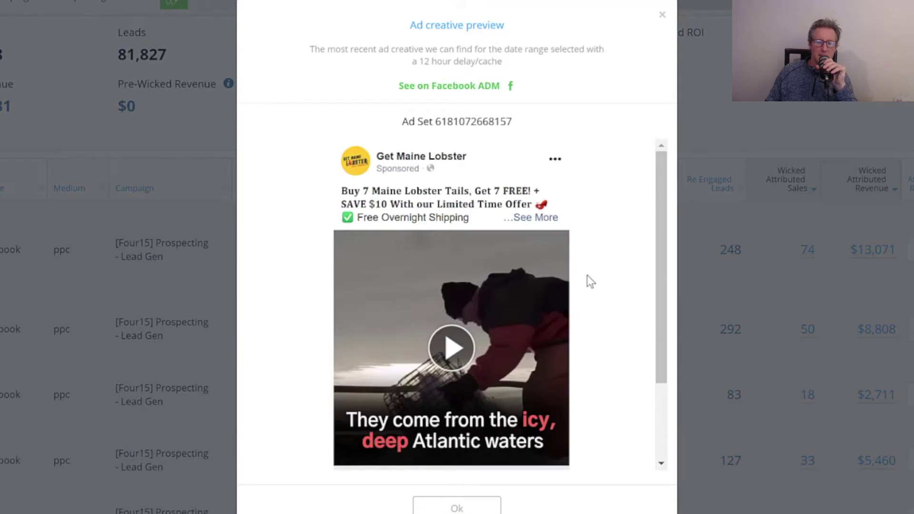
scroll(587, 275, "down", 2)
scroll(587, 275, "up", 2)
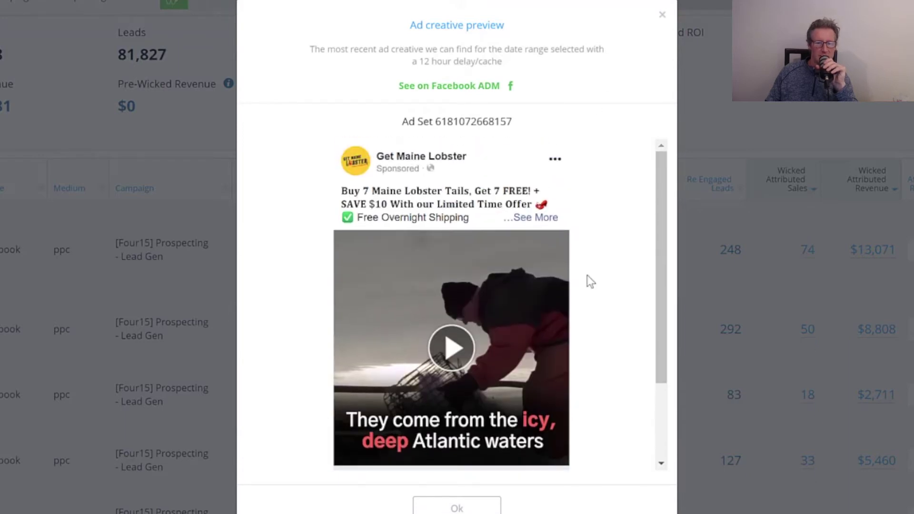
scroll(587, 275, "down", 2)
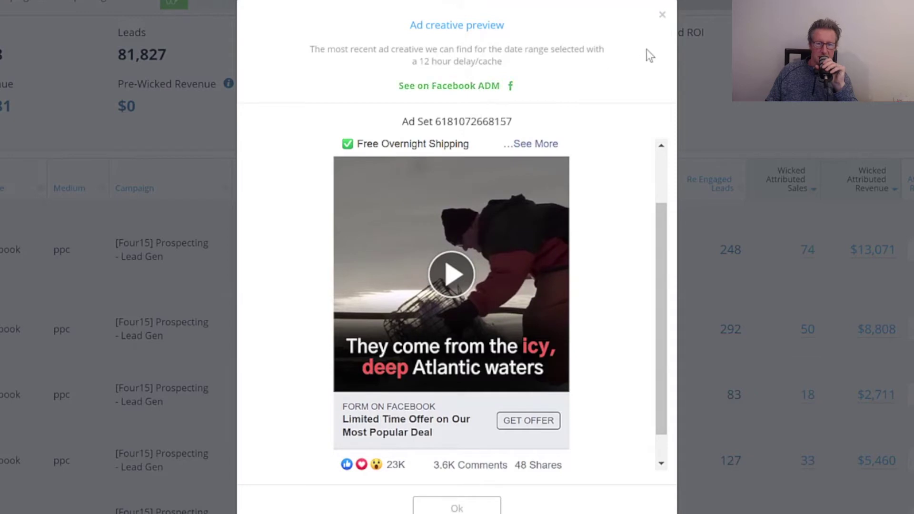
left_click(662, 14)
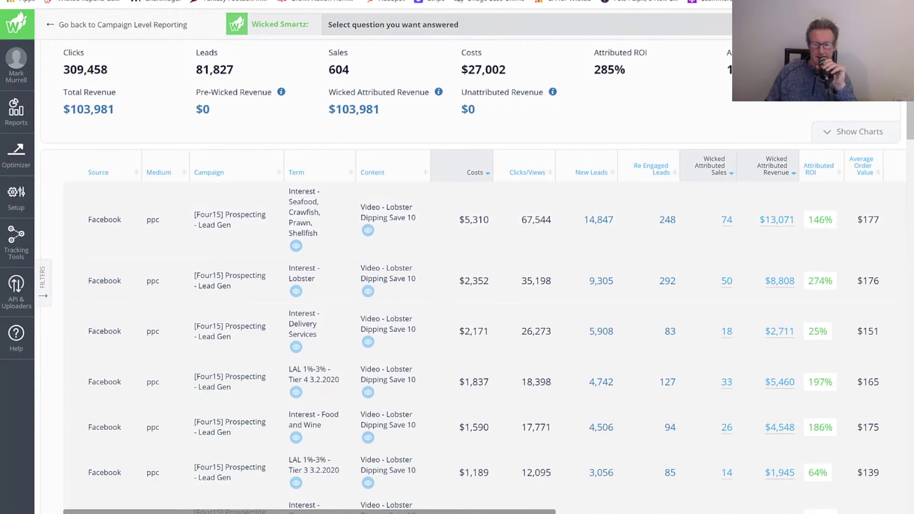
scroll(785, 359, "right", 1)
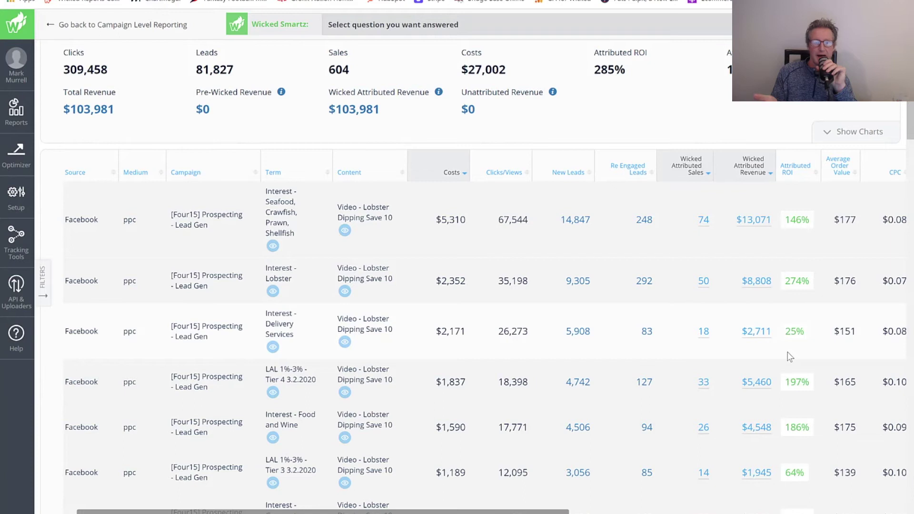
scroll(790, 357, "down", 5)
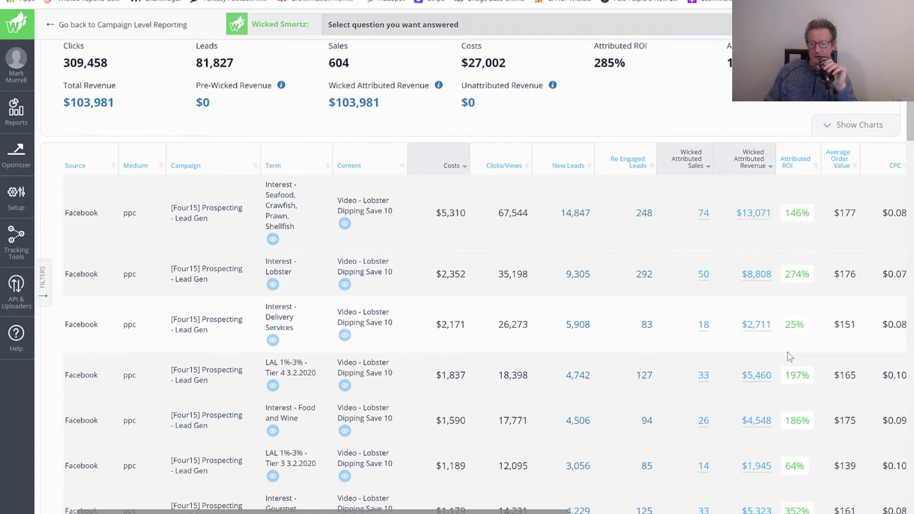
scroll(788, 352, "down", 3)
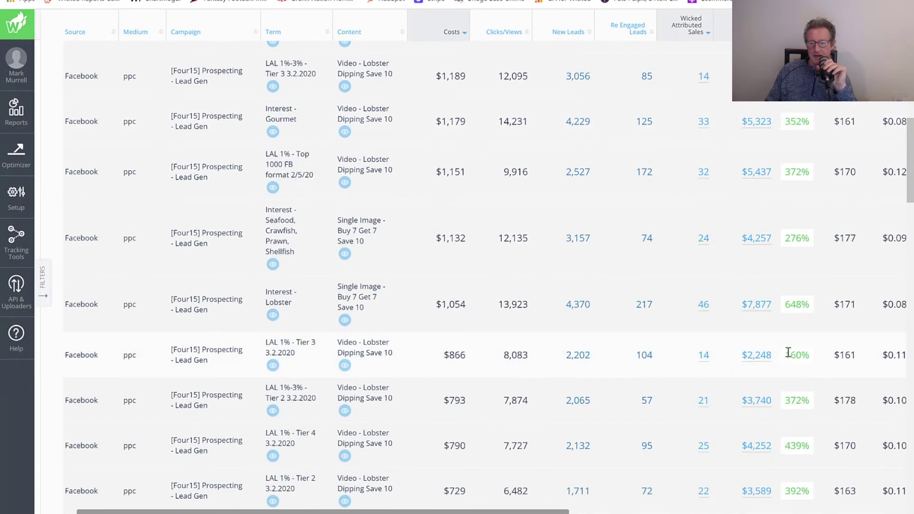
scroll(787, 352, "up", 5)
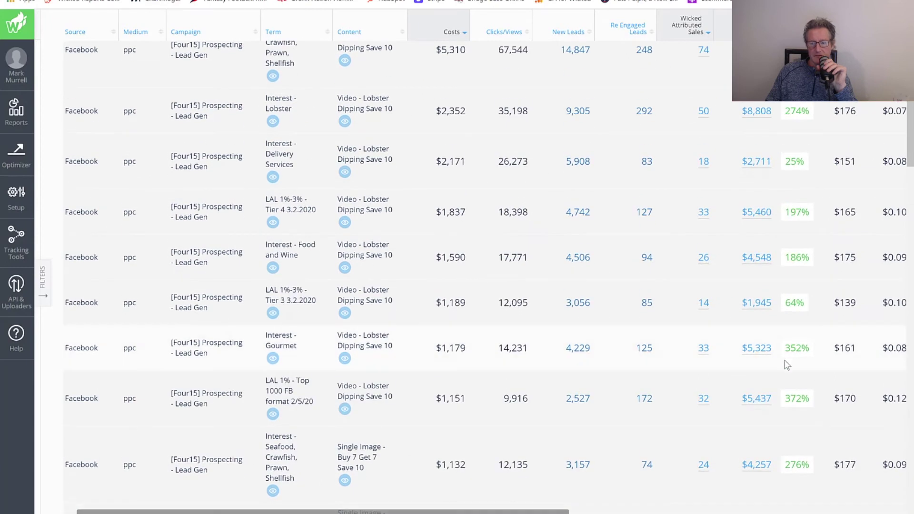
scroll(787, 365, "up", 1)
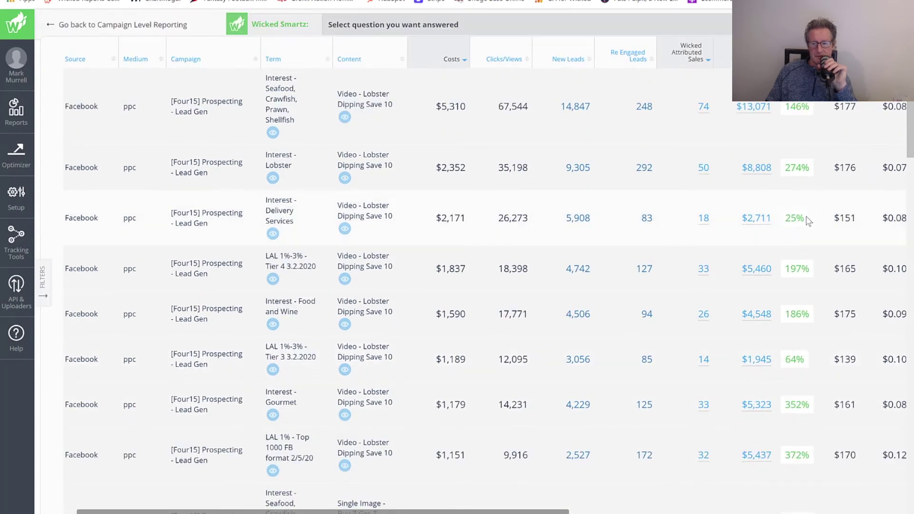
left_click_drag(806, 218, 790, 220)
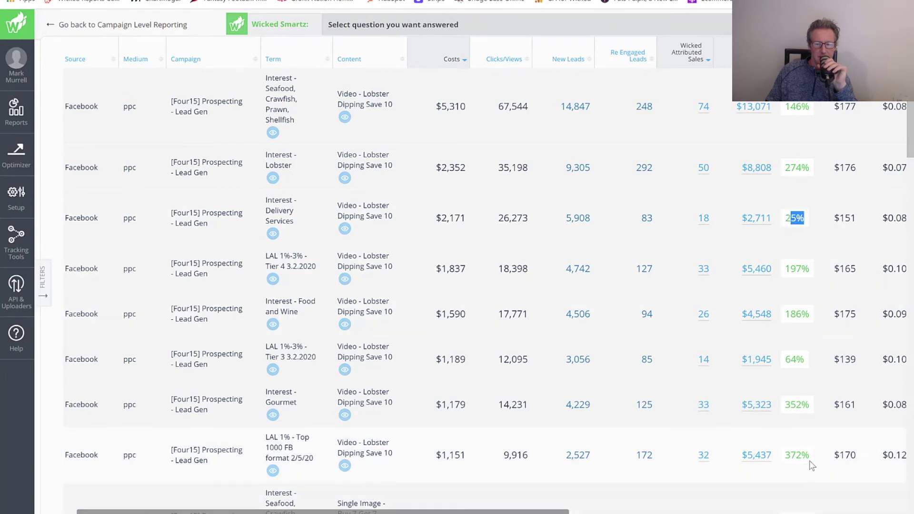
left_click_drag(808, 455, 786, 458)
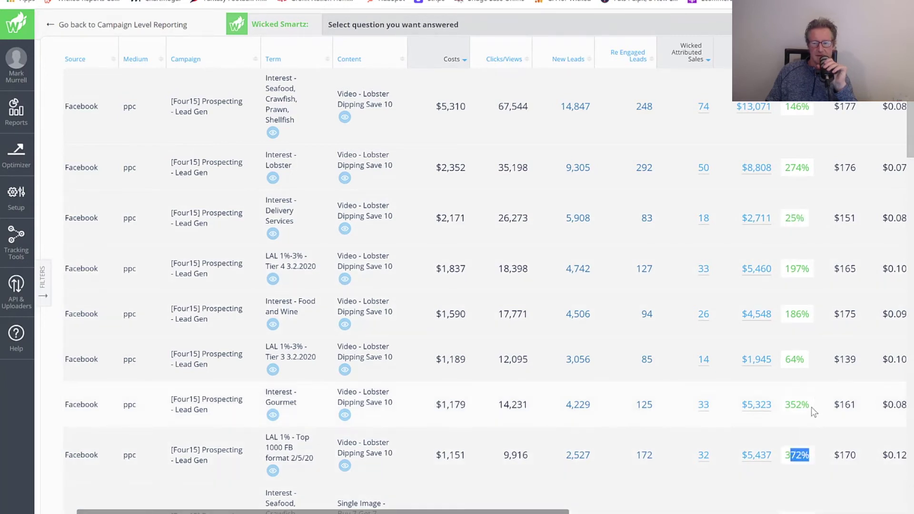
left_click_drag(807, 404, 798, 408)
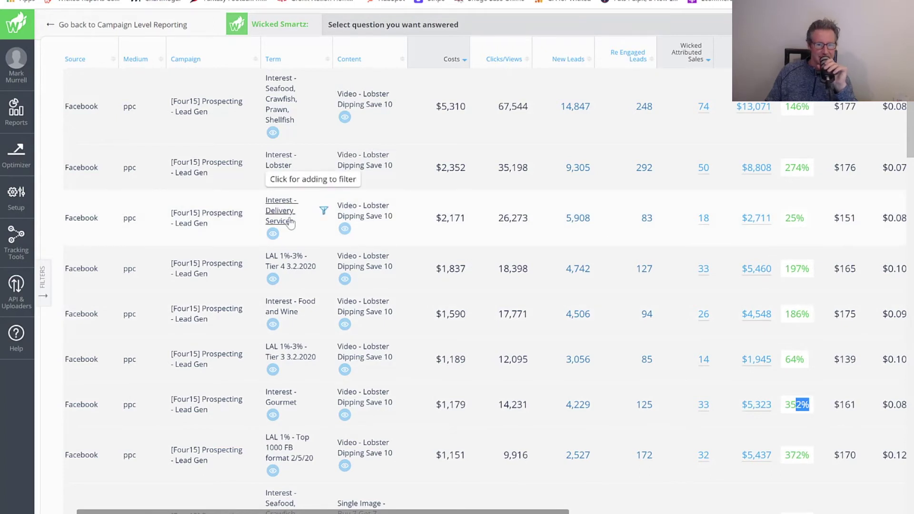
left_click_drag(433, 218, 465, 218)
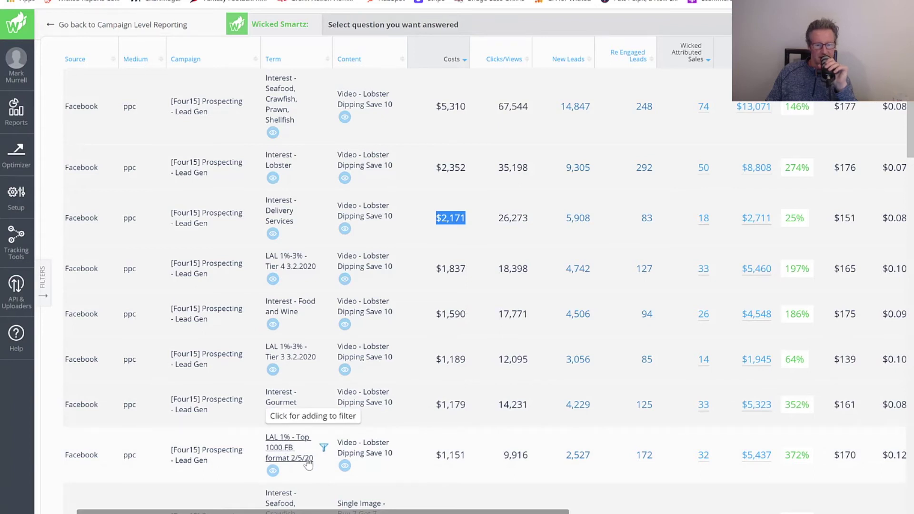
scroll(714, 422, "down", 1)
scroll(715, 423, "up", 1)
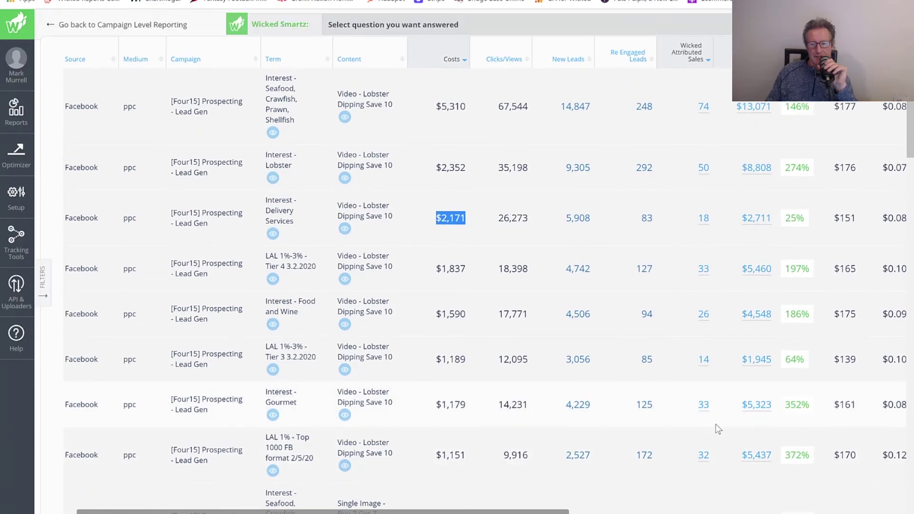
left_click_drag(811, 360, 786, 360)
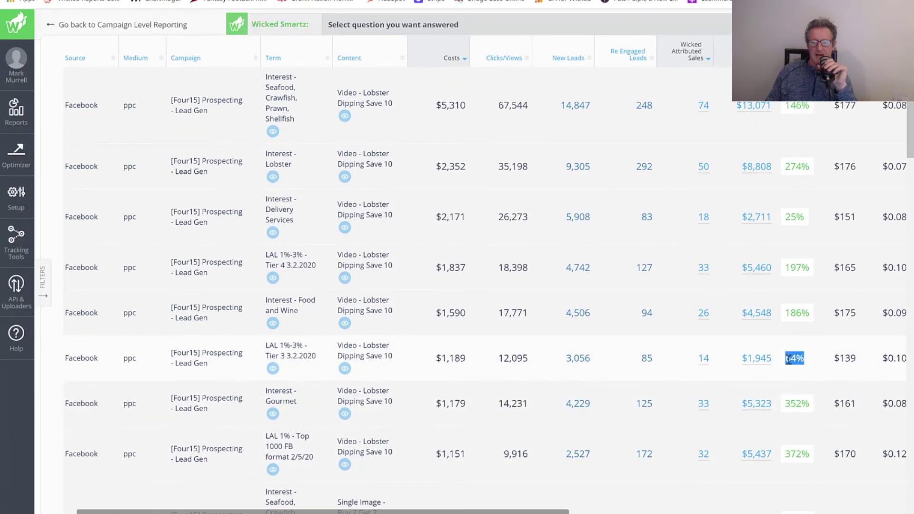
scroll(787, 362, "down", 8)
scroll(788, 361, "down", 1)
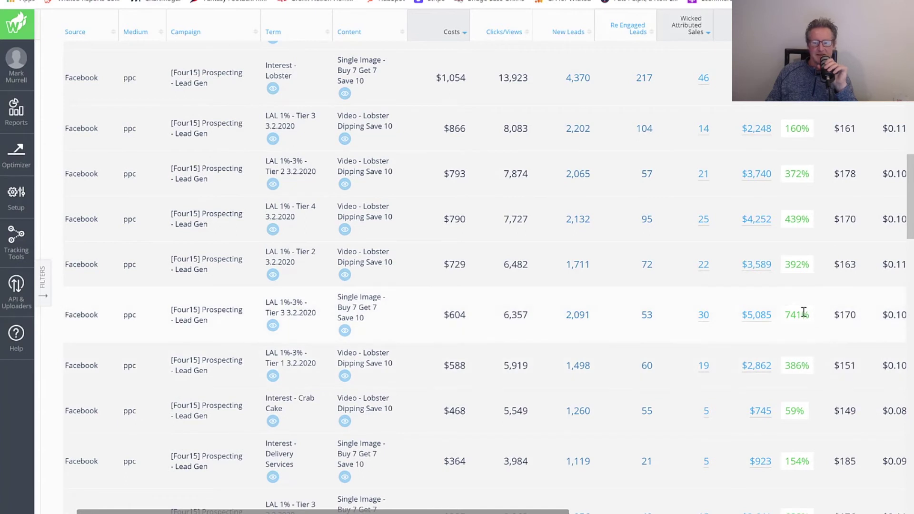
left_click_drag(804, 314, 784, 314)
left_click_drag(443, 315, 463, 315)
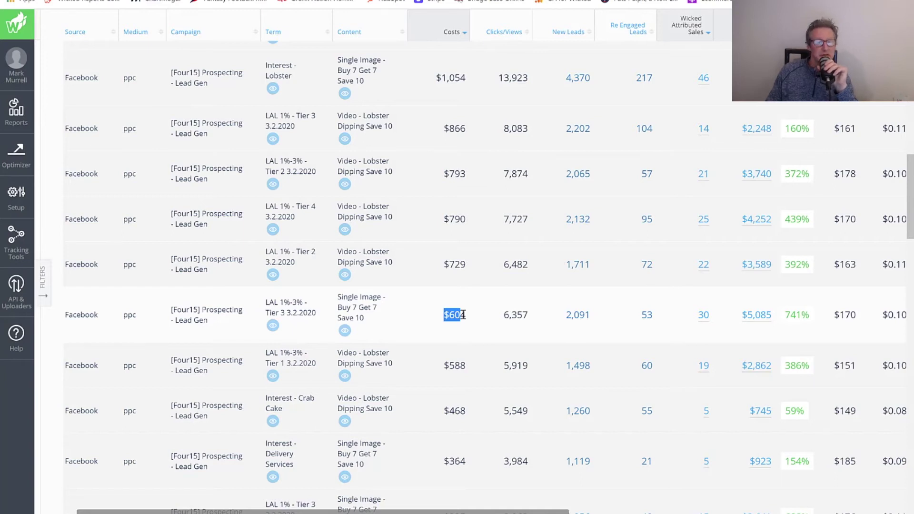
left_click(345, 331)
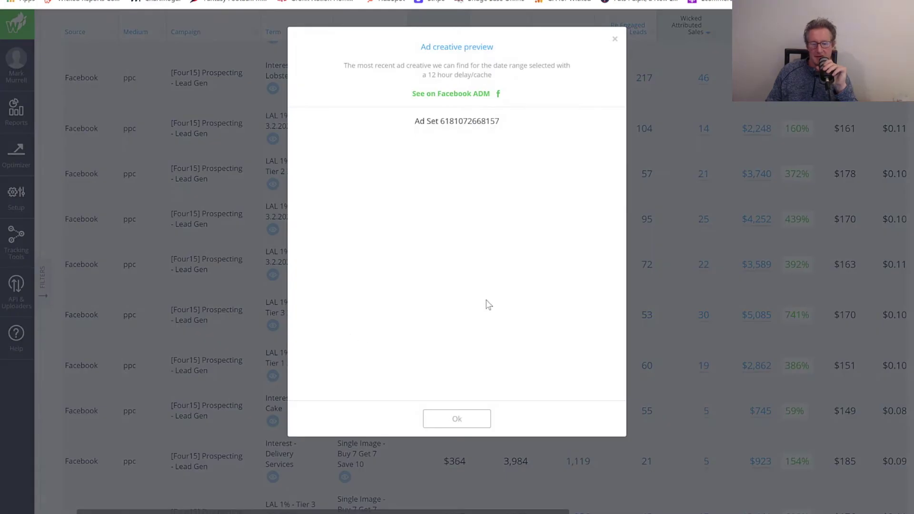
left_click(615, 40)
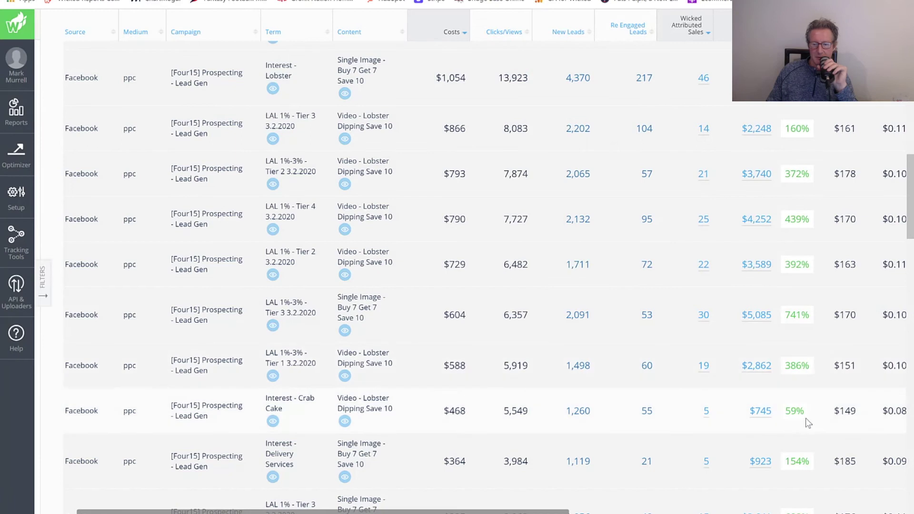
left_click_drag(805, 418, 785, 418)
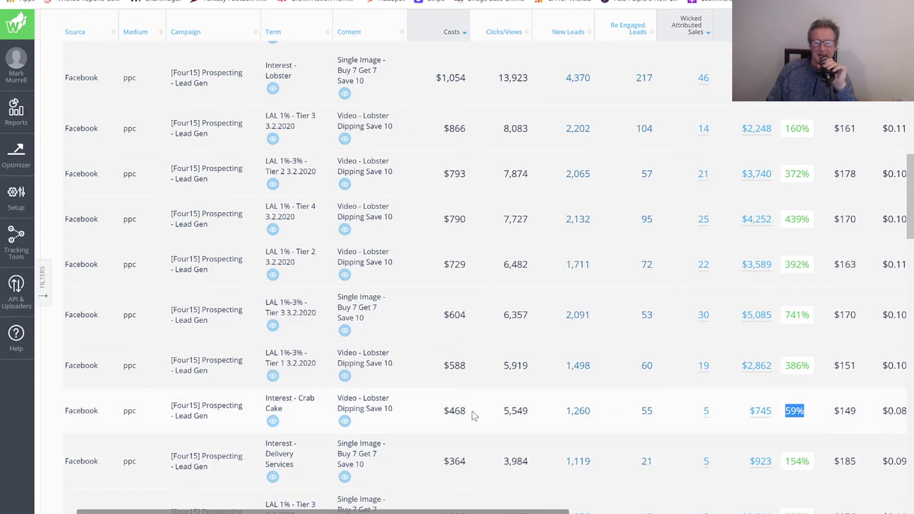
left_click_drag(472, 410, 449, 410)
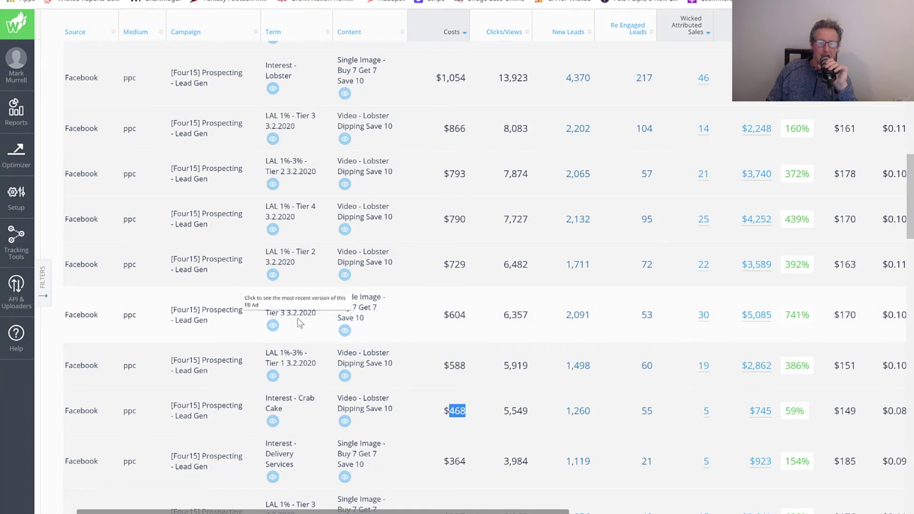
scroll(655, 343, "down", 5)
scroll(653, 339, "down", 2)
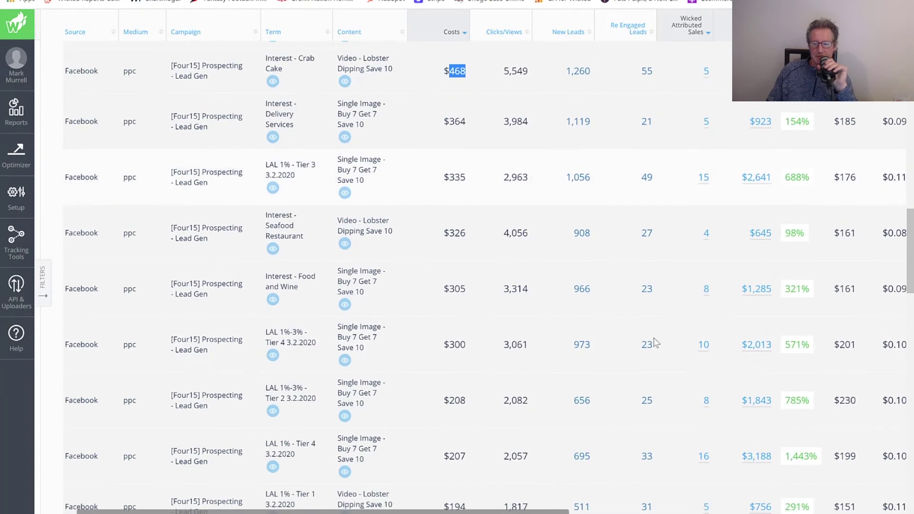
scroll(655, 341, "down", 1)
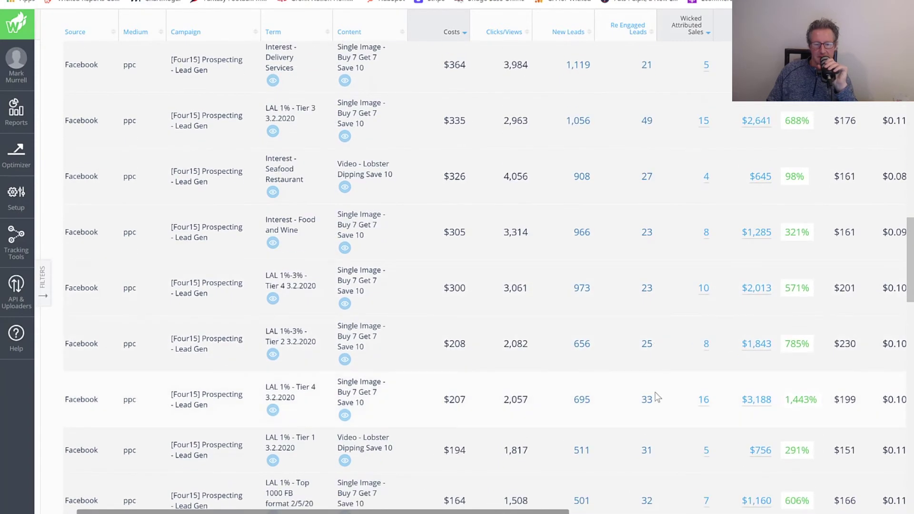
left_click_drag(814, 402, 783, 403)
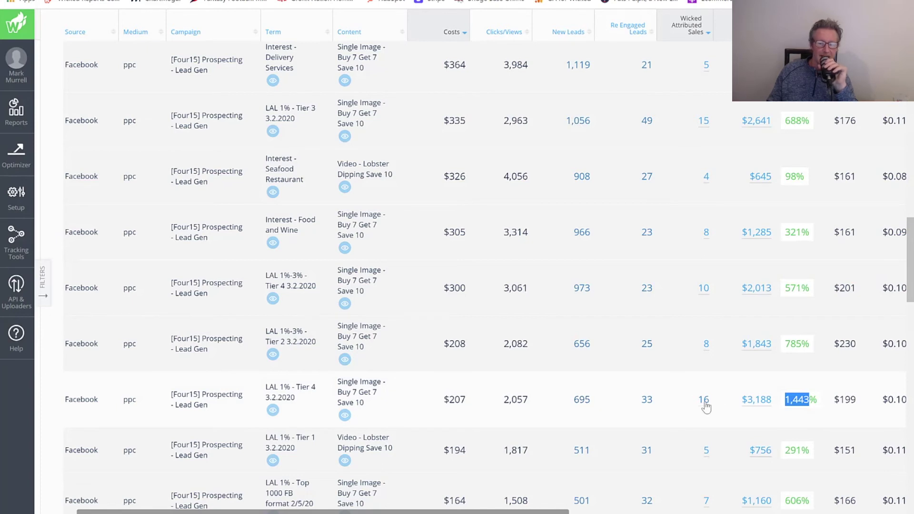
mouse_move(704, 406)
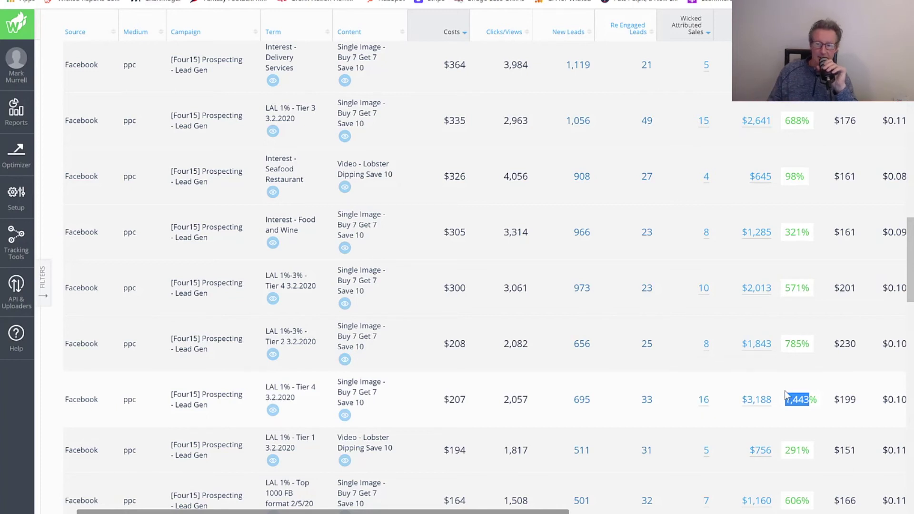
left_click(800, 388)
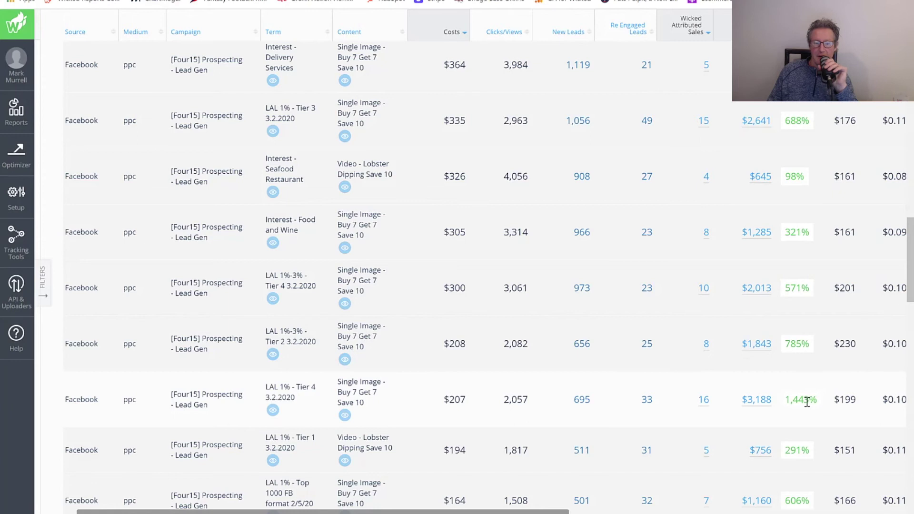
left_click_drag(804, 400, 790, 397)
left_click_drag(780, 398, 748, 397)
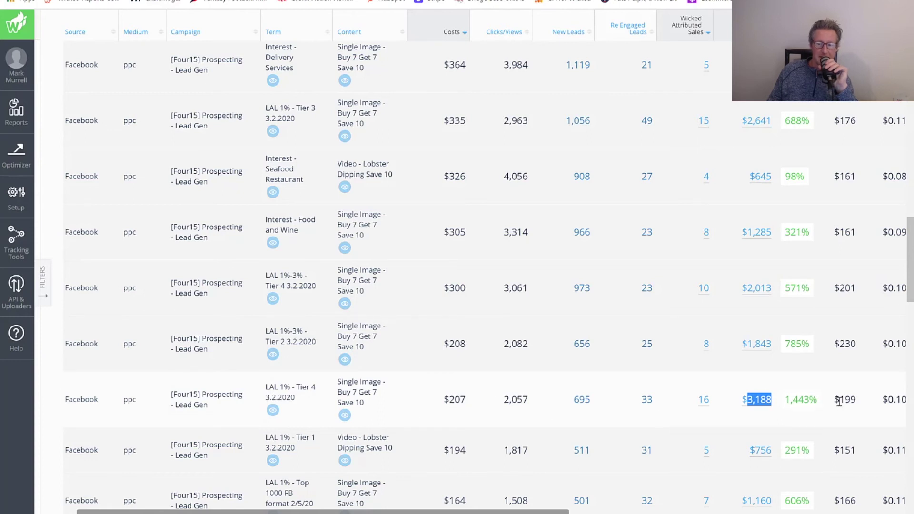
scroll(838, 402, "down", 2)
scroll(838, 400, "down", 1)
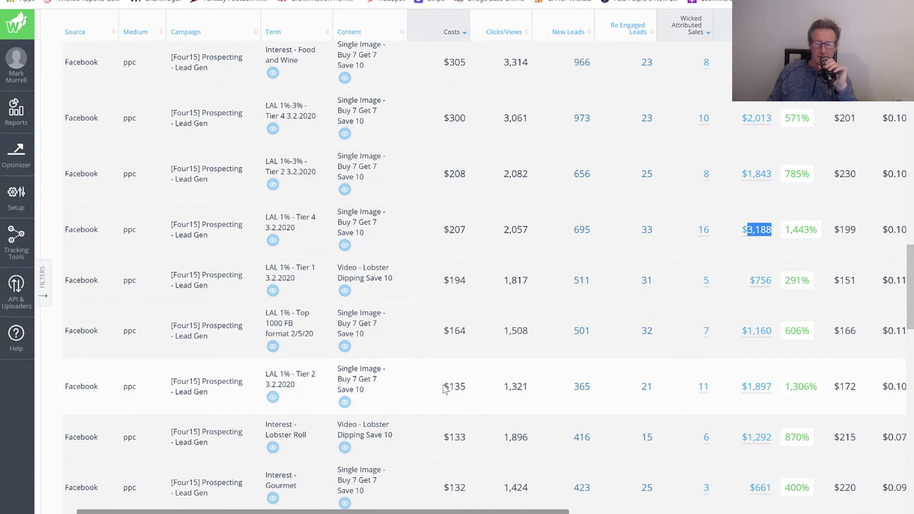
scroll(445, 389, "up", 10)
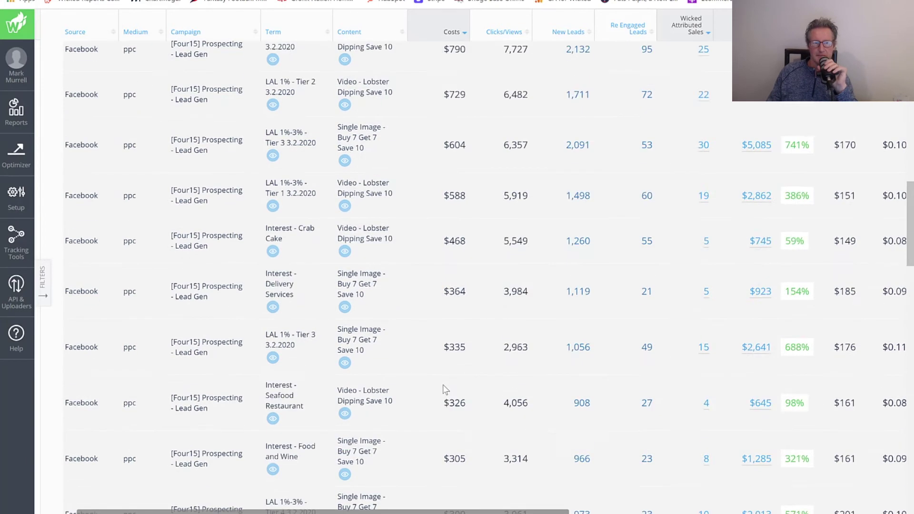
Remove the Campaigns filter, then drill into the [Search][US] Prospecting Lobster campaign's keywords
left_click(158, 27)
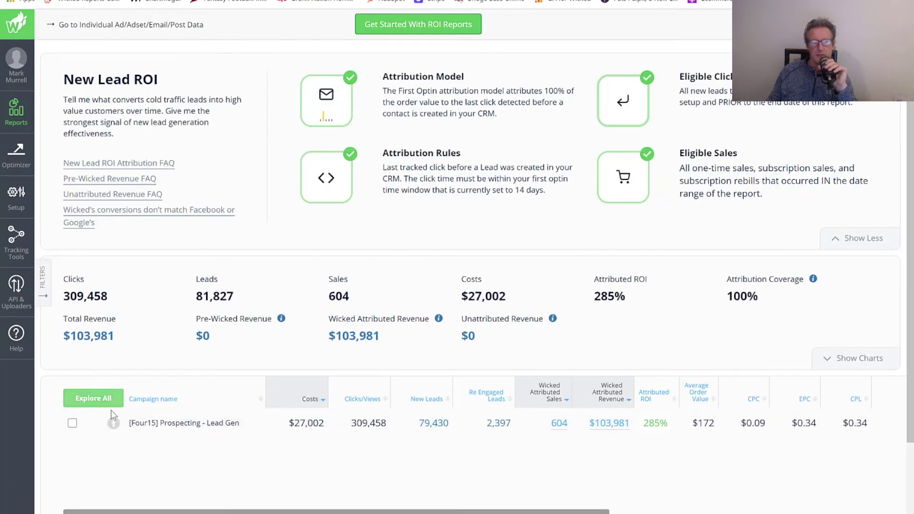
left_click(43, 286)
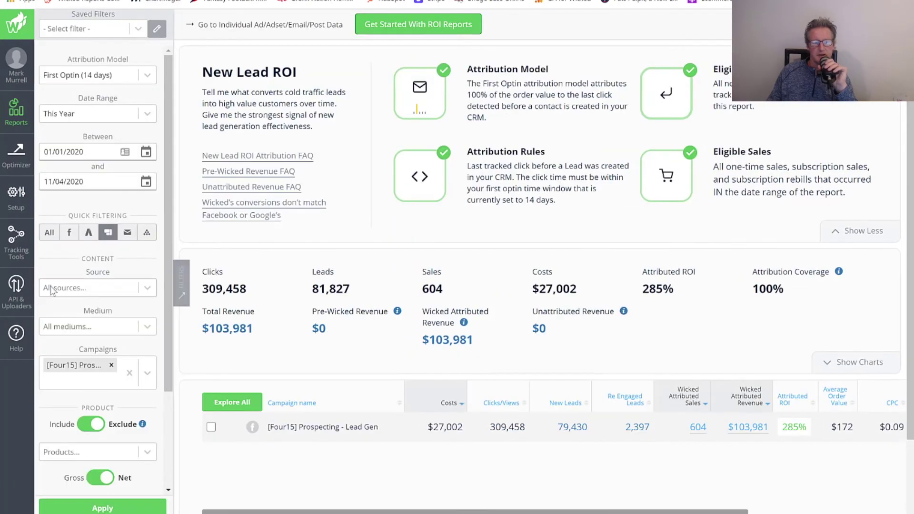
left_click(111, 365)
left_click(125, 505)
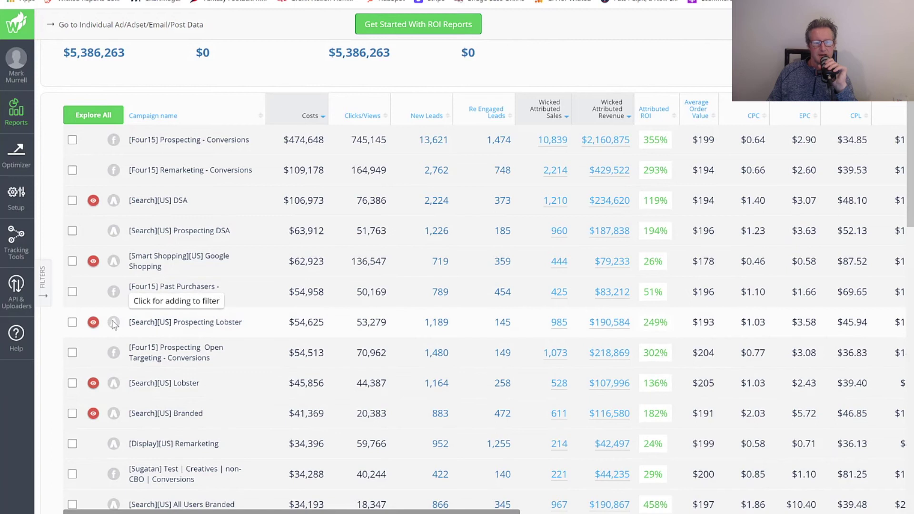
left_click(72, 322)
left_click(119, 118)
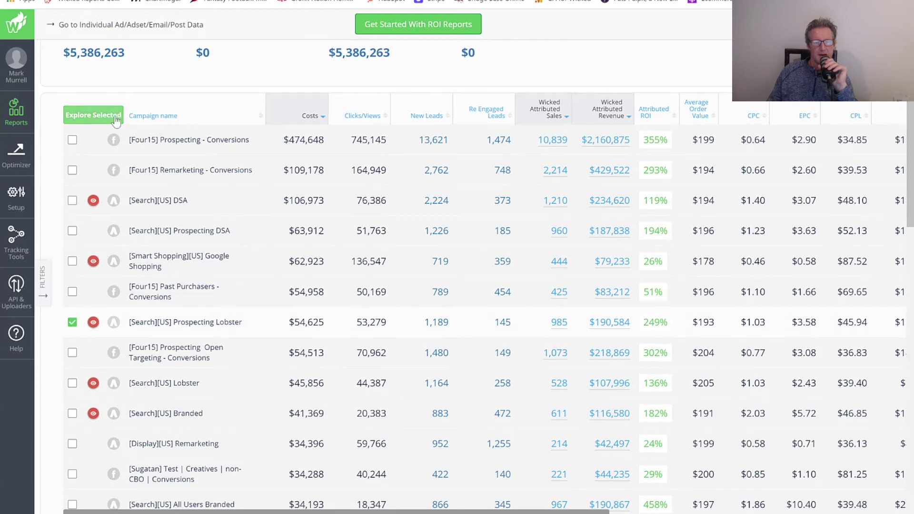
scroll(531, 262, "down", 5)
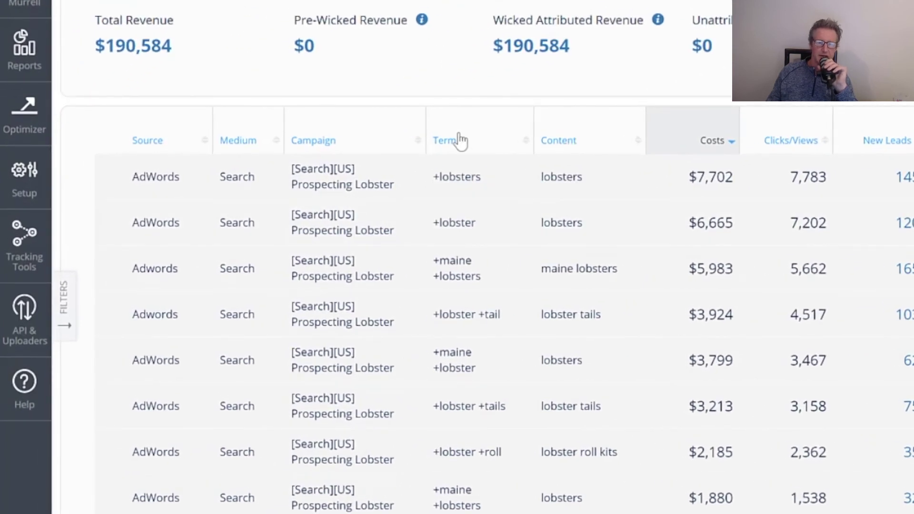
mouse_move(469, 234)
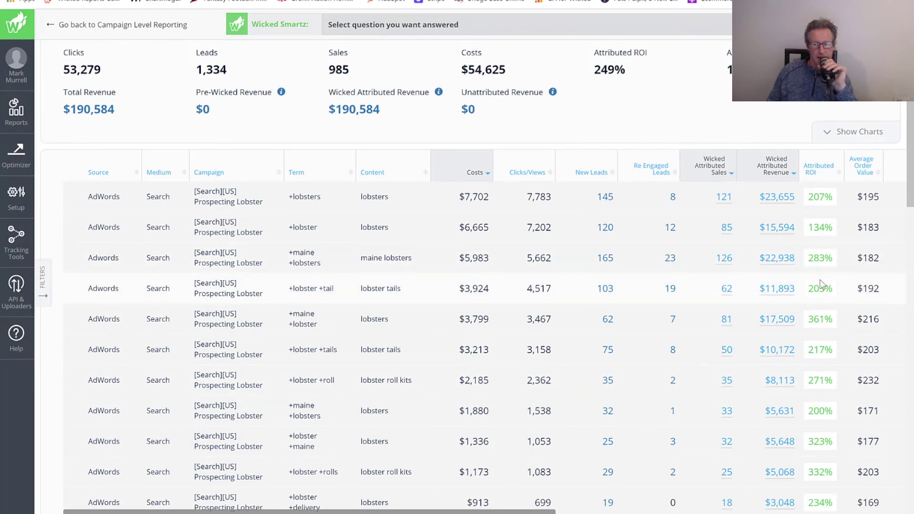
scroll(820, 284, "down", 3)
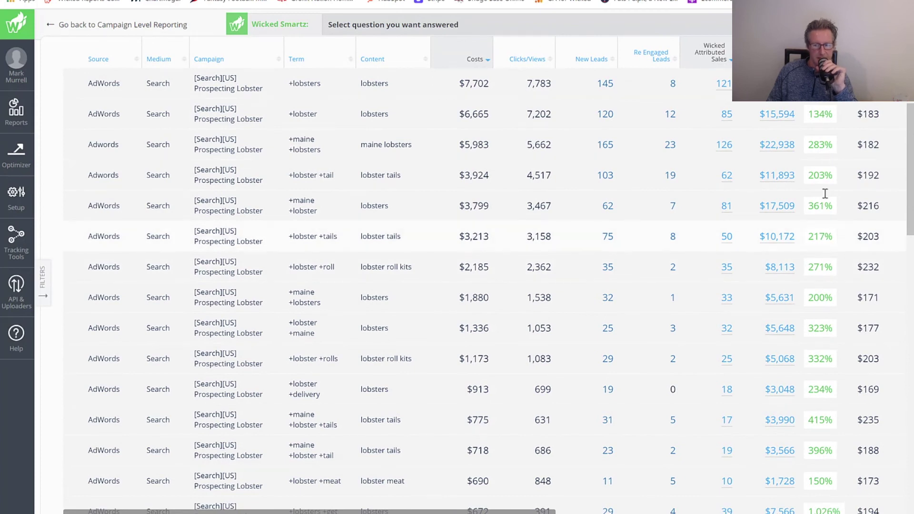
scroll(820, 219, "down", 5)
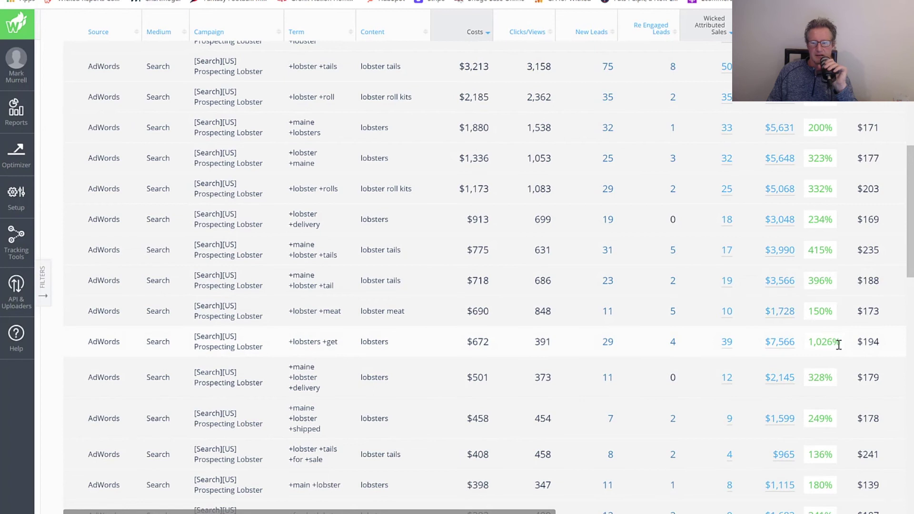
left_click_drag(840, 344, 806, 346)
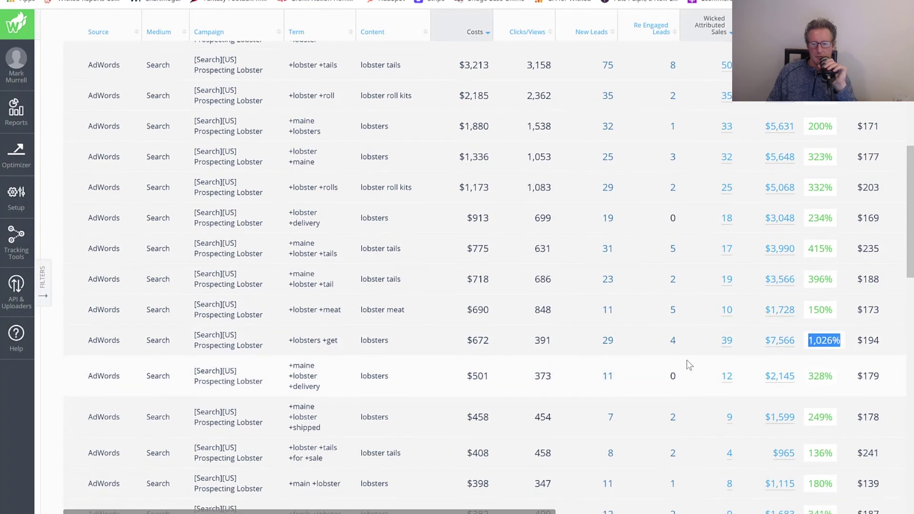
scroll(686, 363, "down", 4)
scroll(689, 364, "down", 5)
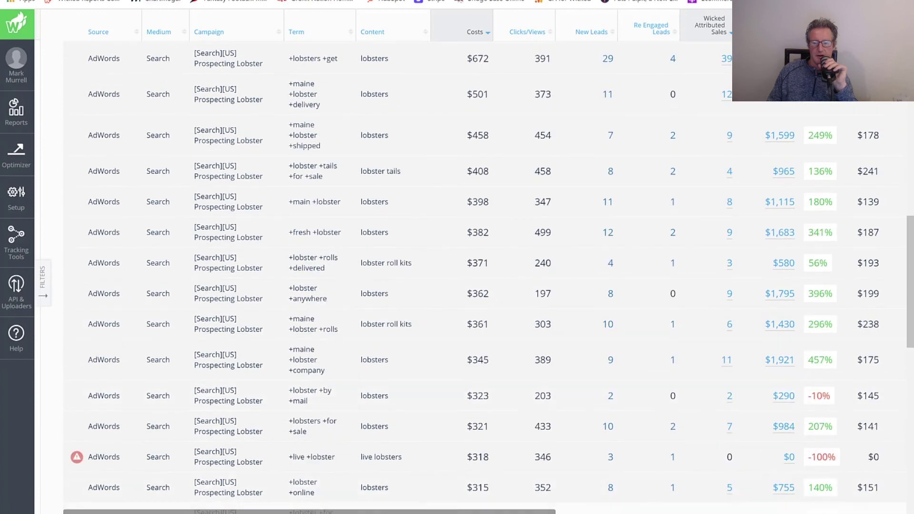
scroll(825, 209, "up", 10)
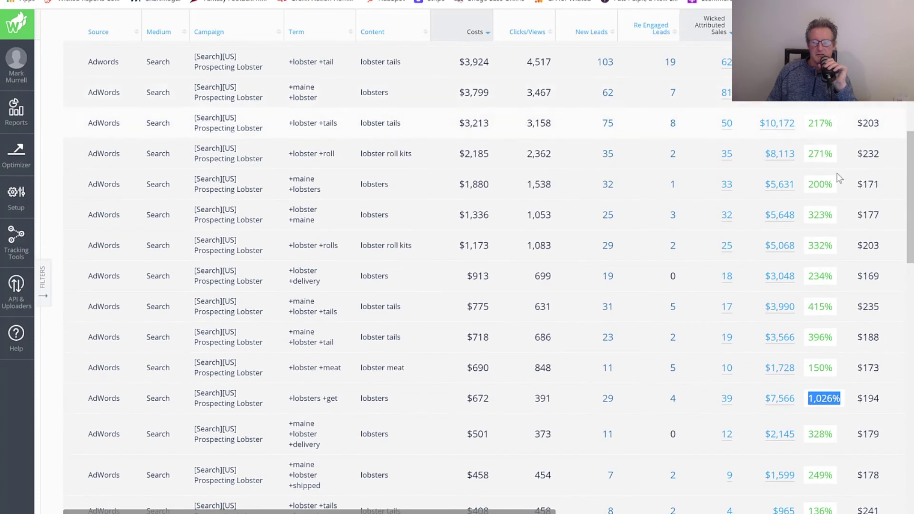
scroll(837, 328, "down", 13)
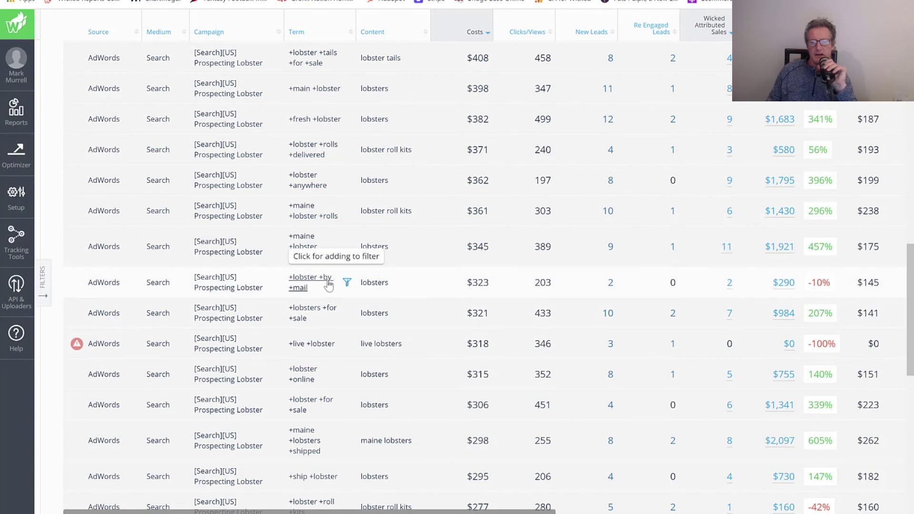
mouse_move(789, 284)
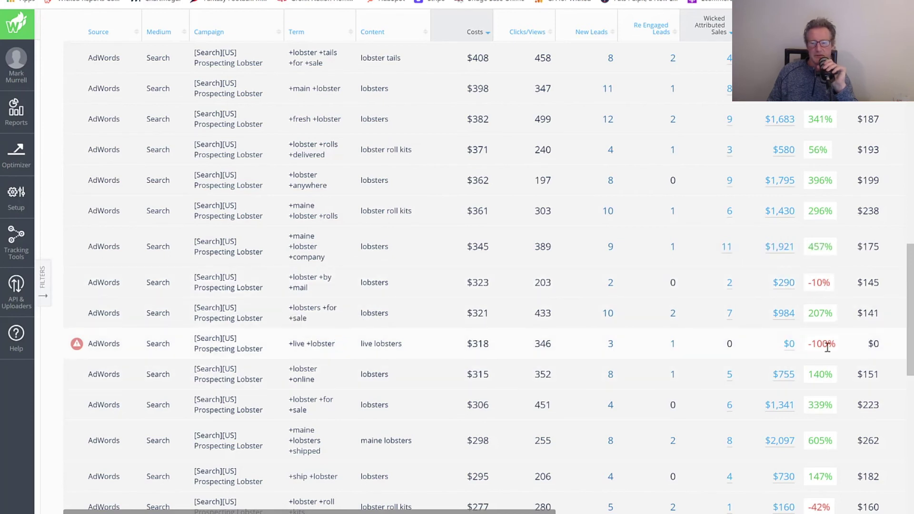
scroll(815, 347, "down", 2)
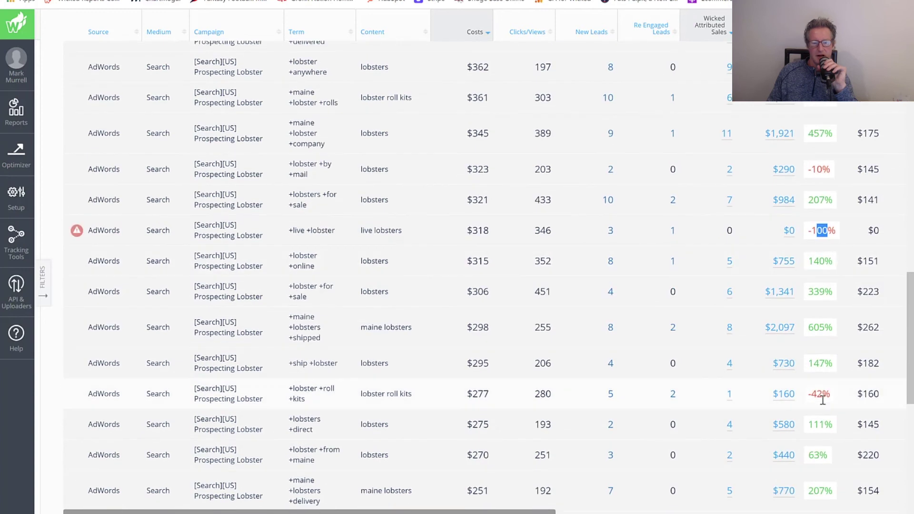